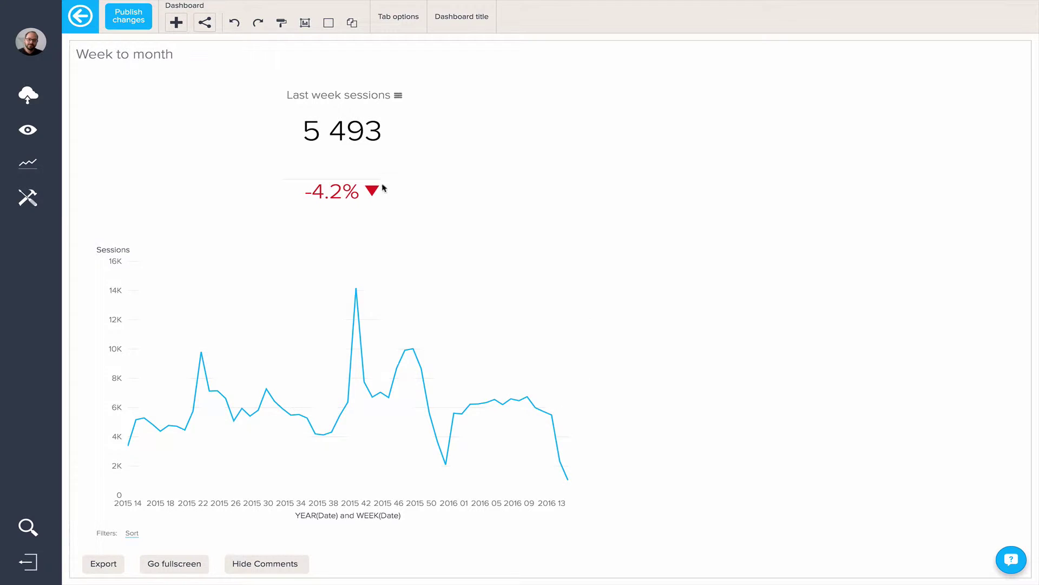
Select the Last week sessions KPI widget showing 5 493 (-4.2%)
left_click(320, 163)
left_click(438, 97)
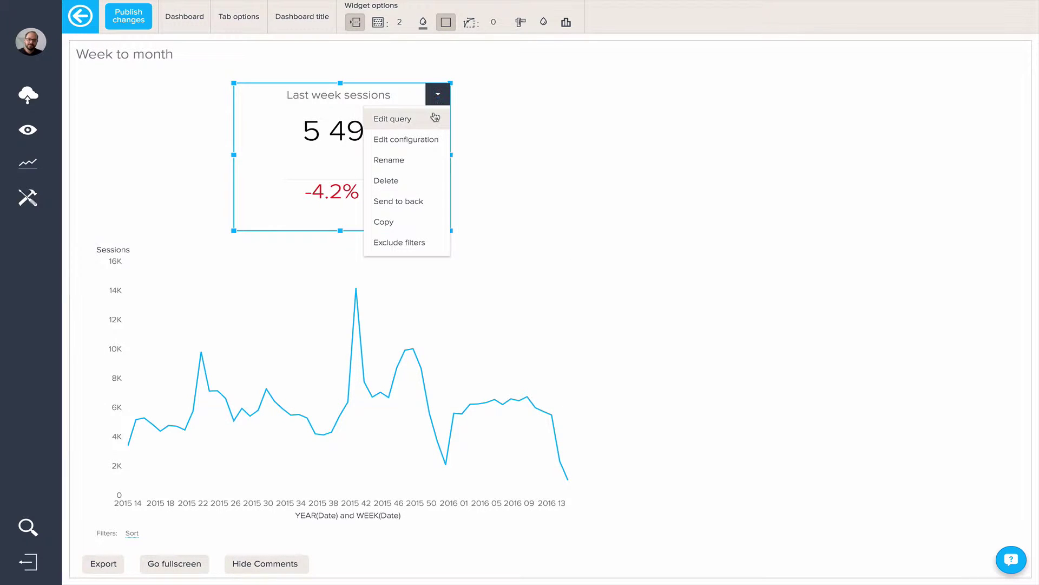
left_click(435, 117)
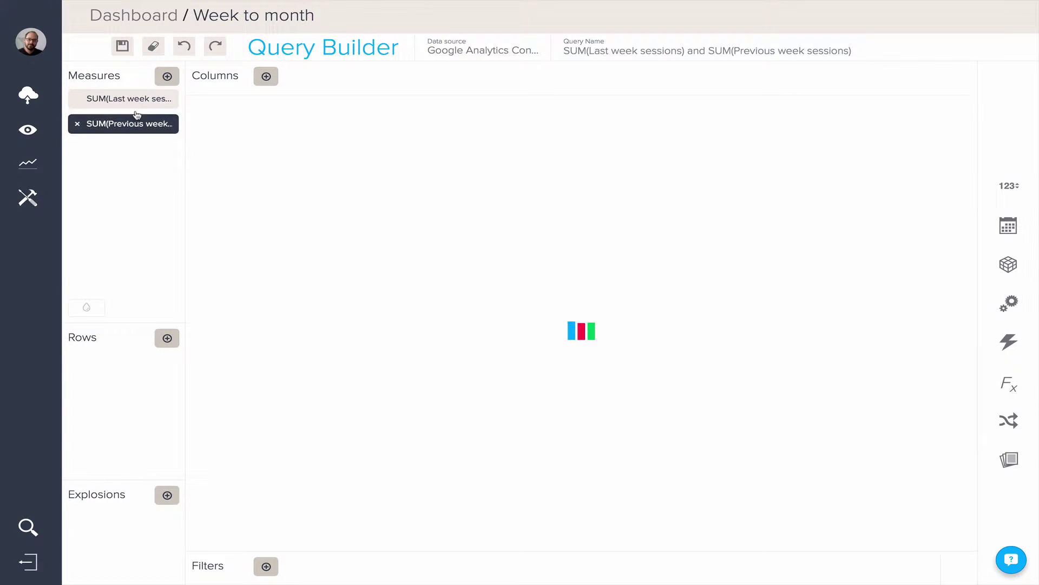
left_click(130, 100)
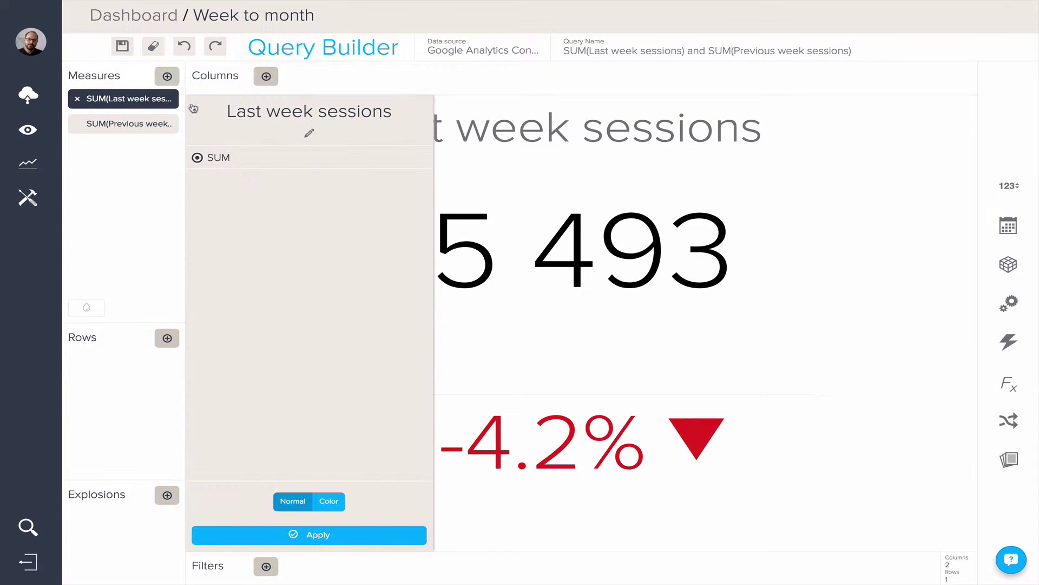
left_click(310, 134)
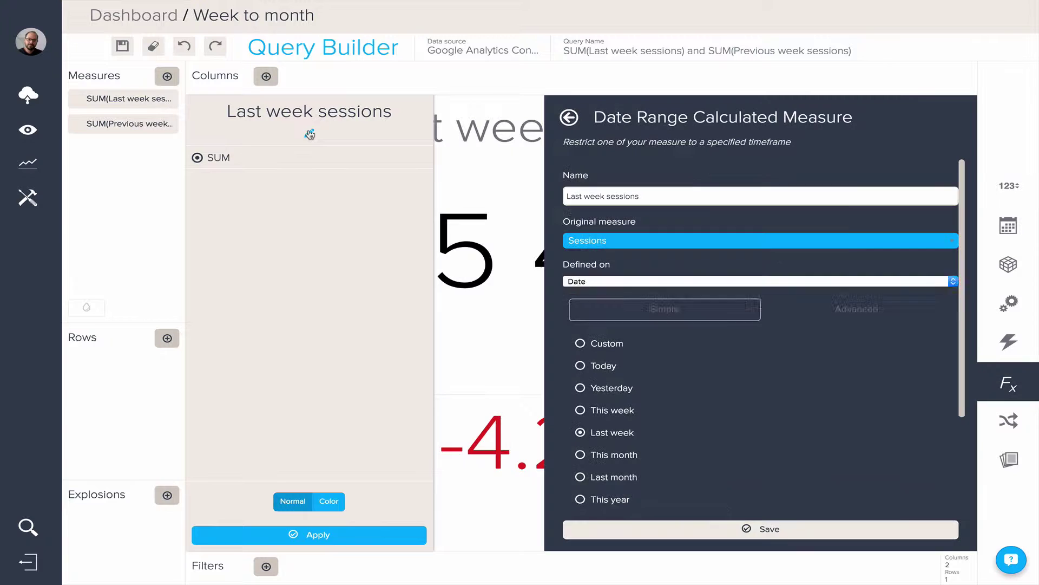
scroll(836, 354, "down", 1)
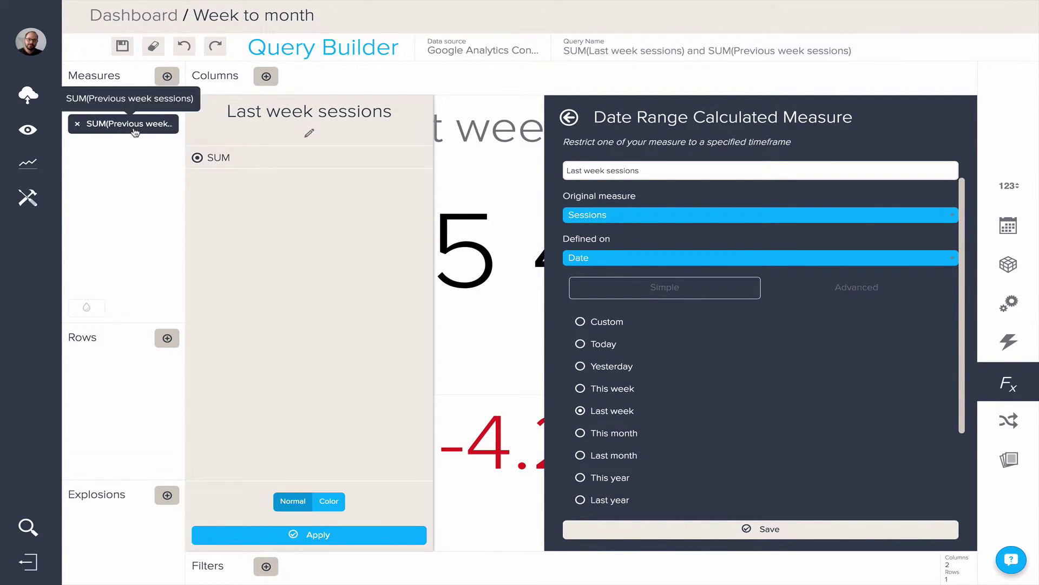
left_click(133, 124)
left_click(310, 133)
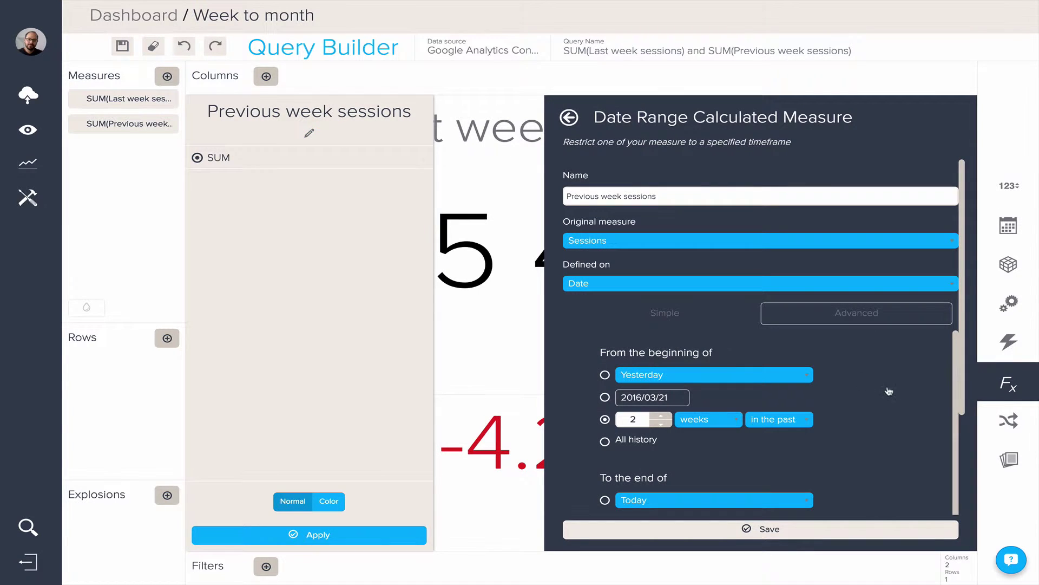
scroll(892, 393, "down", 2)
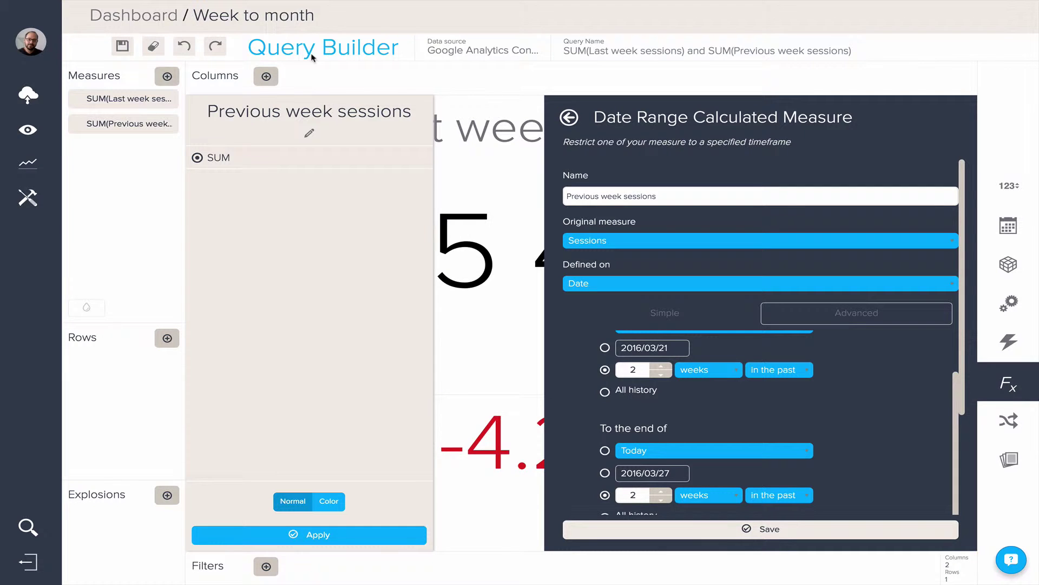
left_click(294, 28)
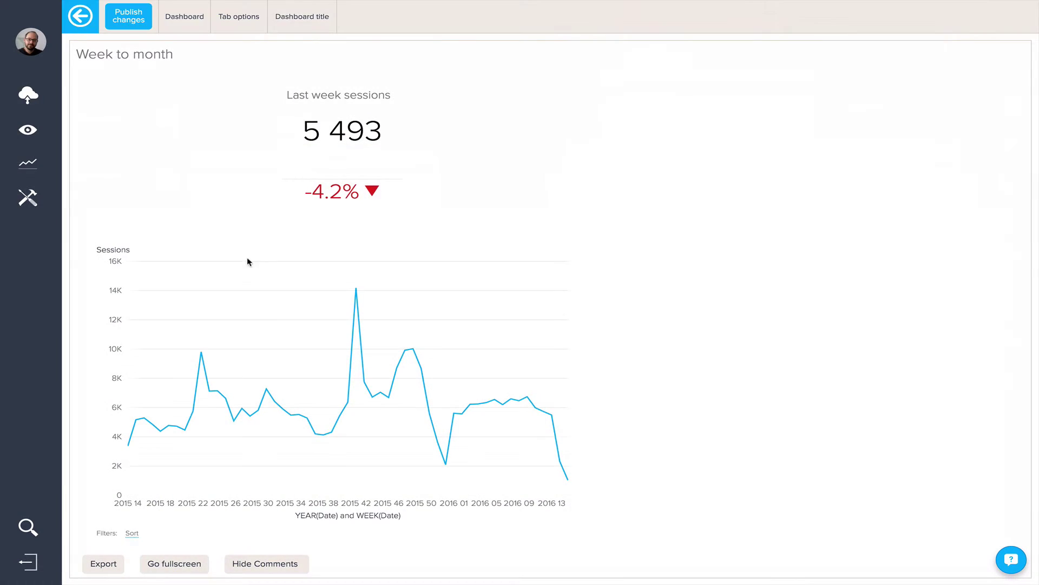
left_click(247, 261)
left_click(575, 250)
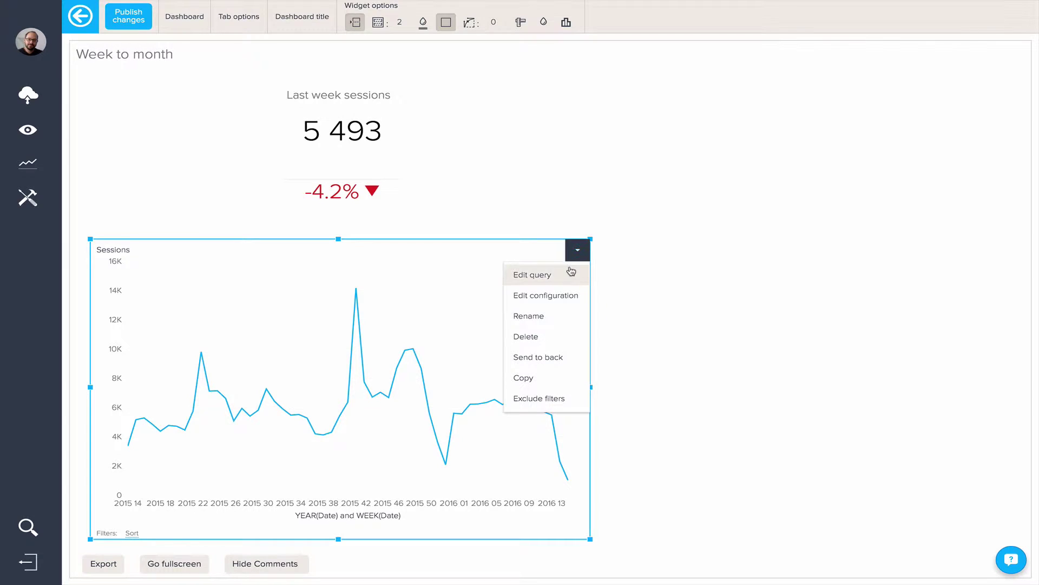
left_click(571, 271)
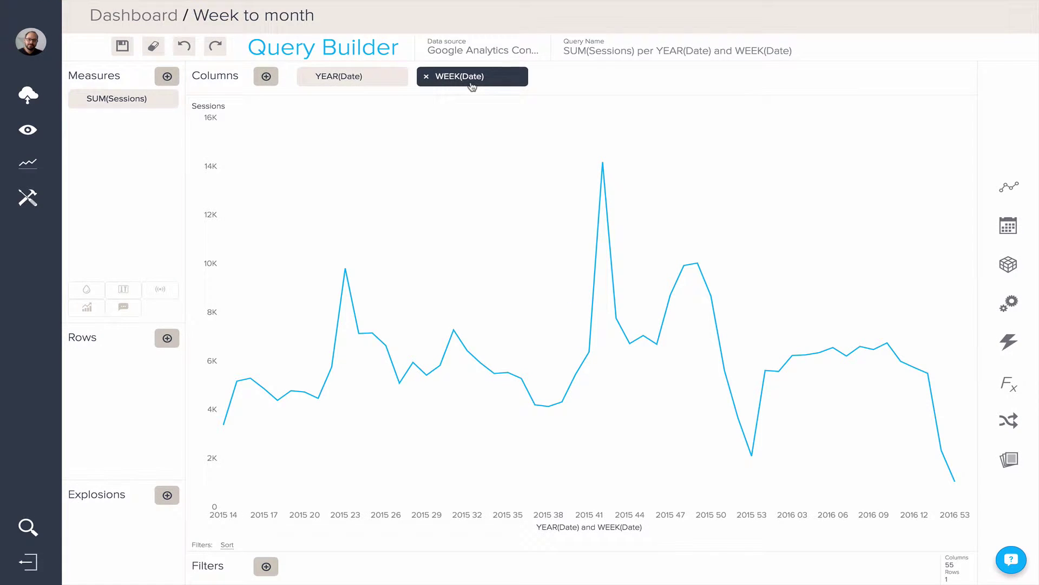
left_click(281, 17)
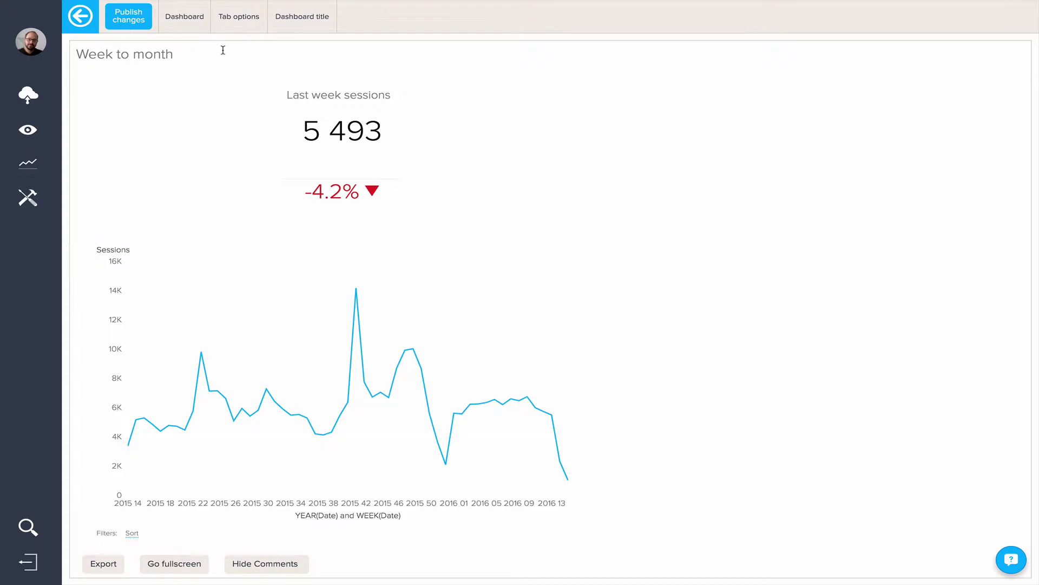
Add a Change measures control for SUM(Last week sessions) and SUM(Previous week sessions), placed at the right edge
left_click(176, 22)
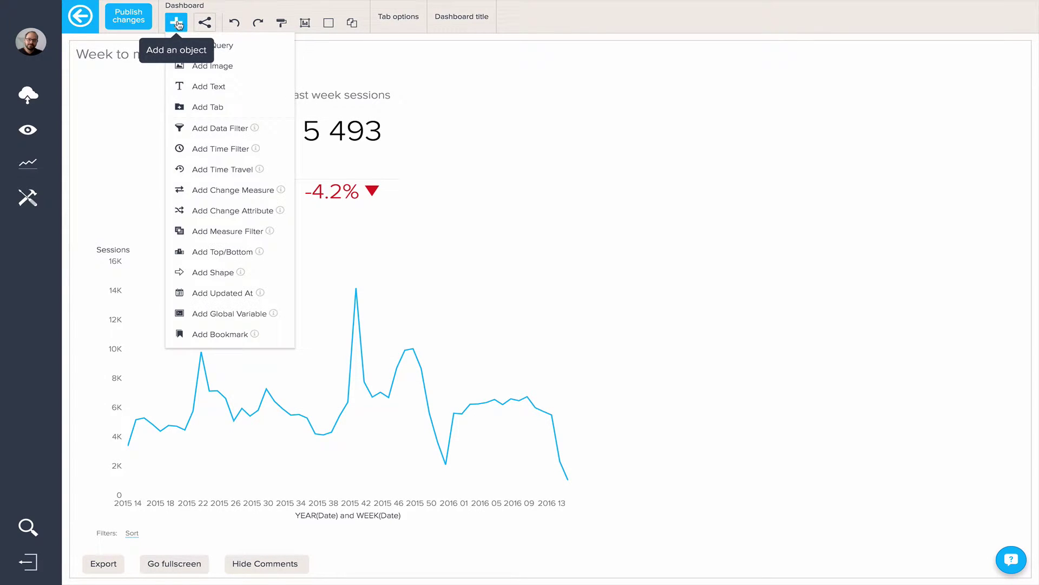
left_click(266, 188)
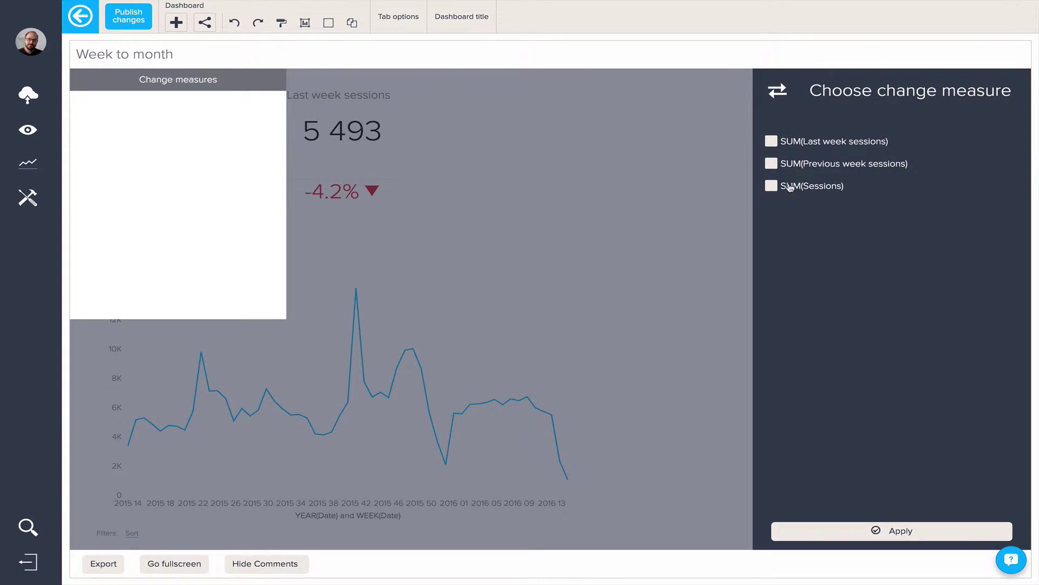
left_click(772, 142)
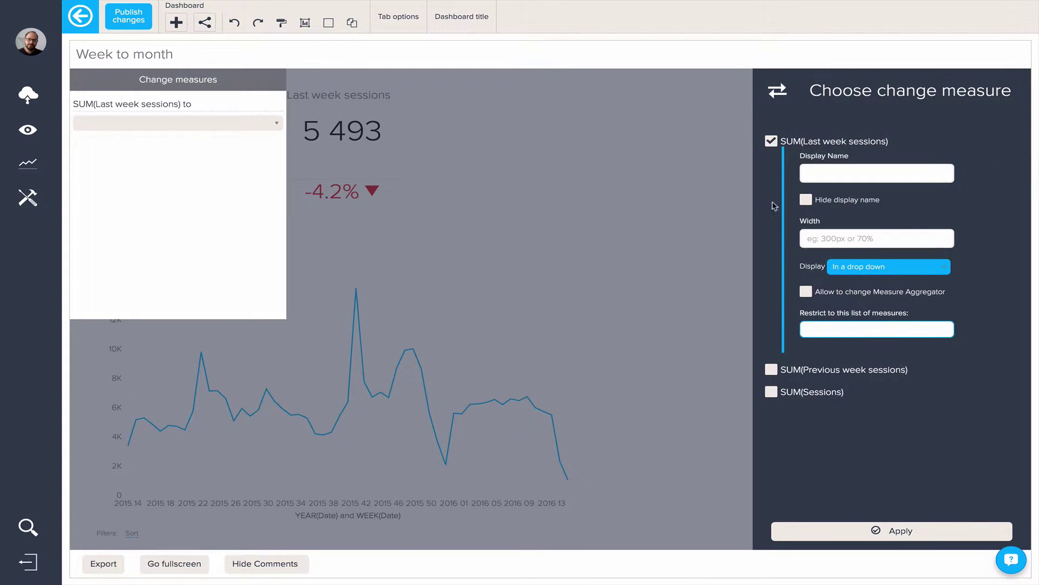
left_click(771, 370)
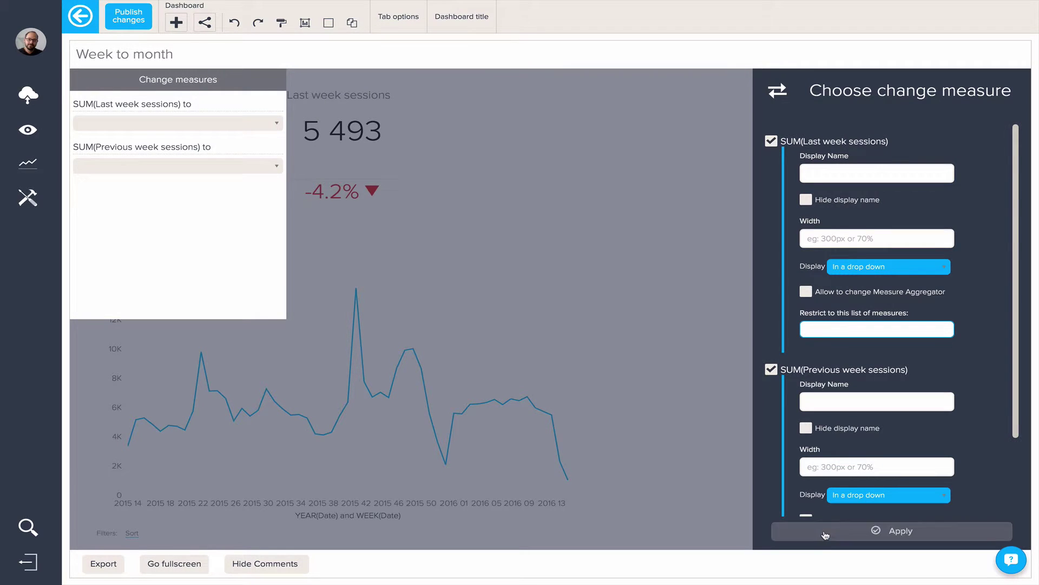
left_click(382, 171)
left_click_drag(252, 83, 931, 118)
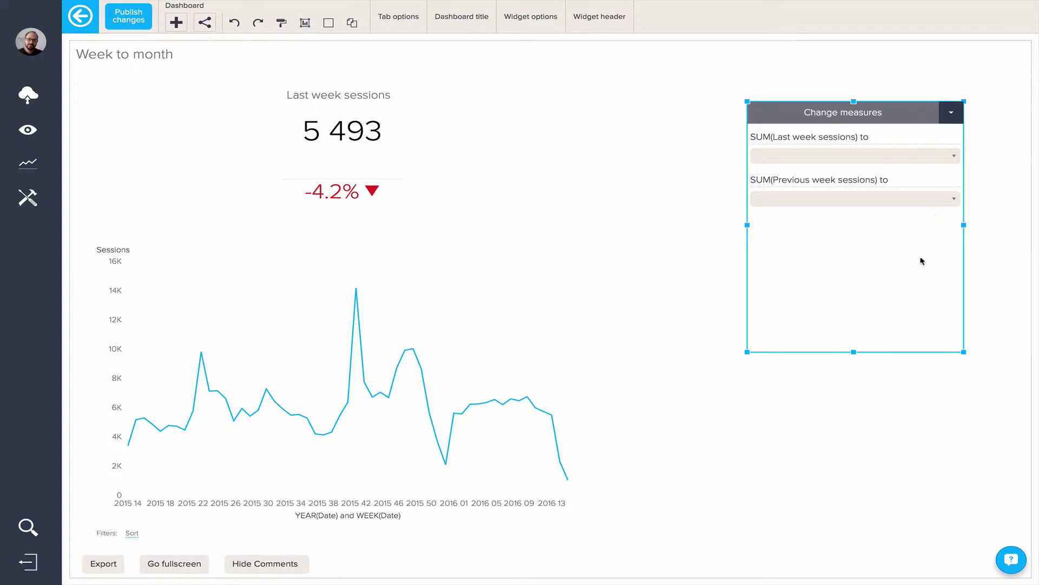
Swap the measures to Last month sessions and Previous month sessions, so the KPI reads 27 485 (2.0%)
left_click(855, 162)
type("LAST")
left_click(838, 215)
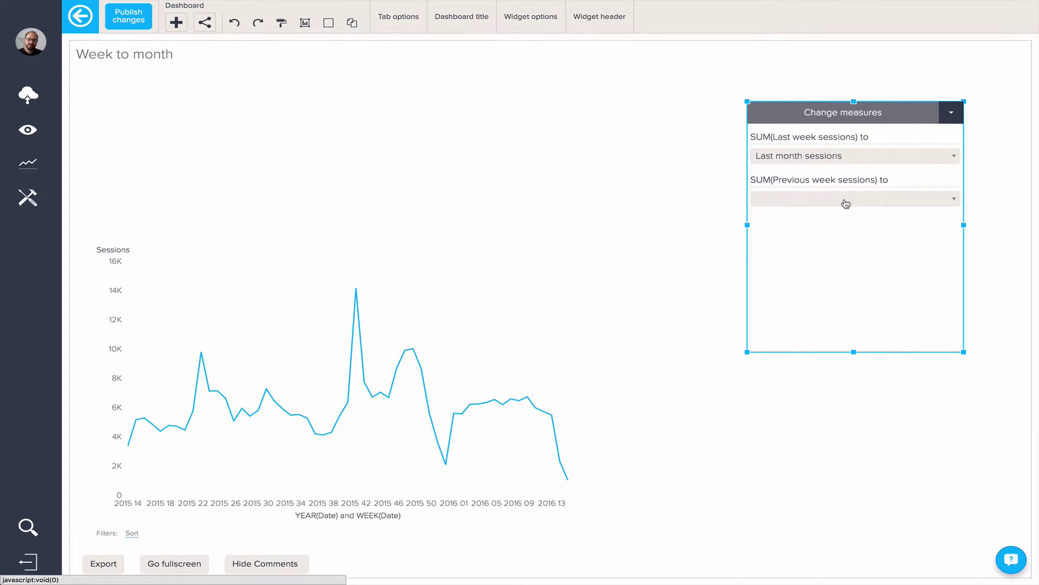
left_click(844, 200)
type("prev")
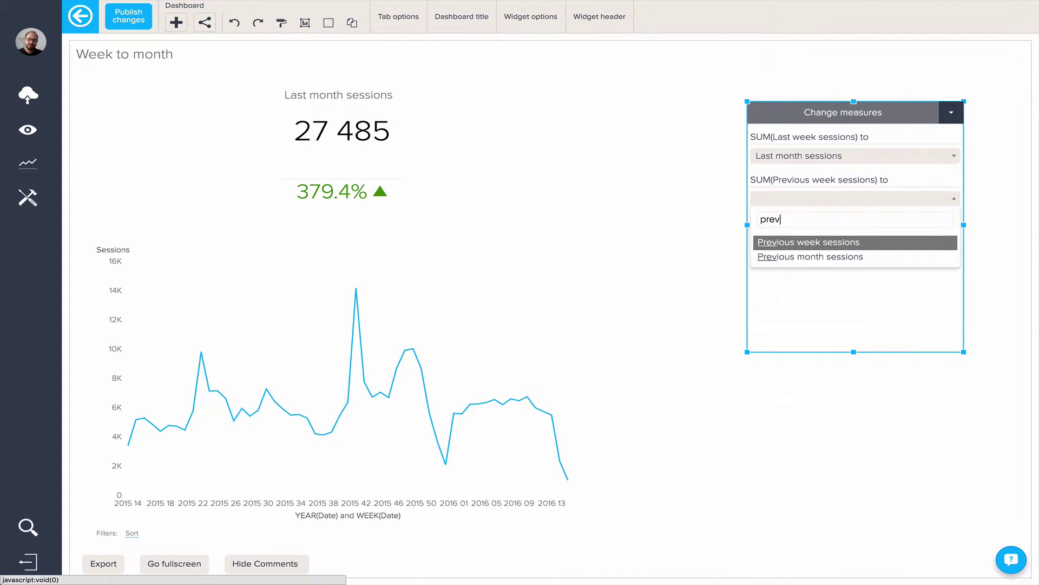
left_click(838, 257)
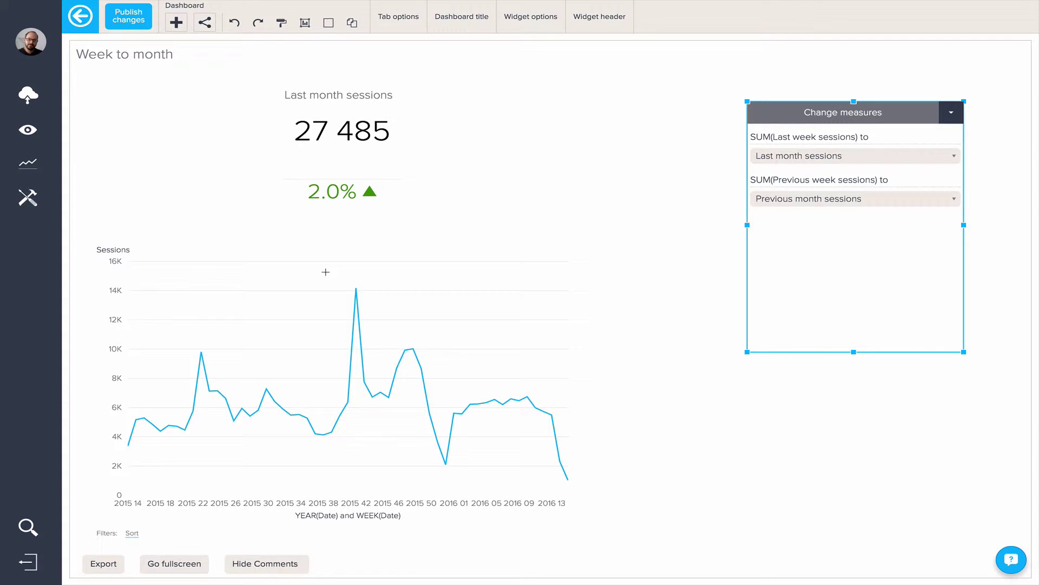
left_click(233, 275)
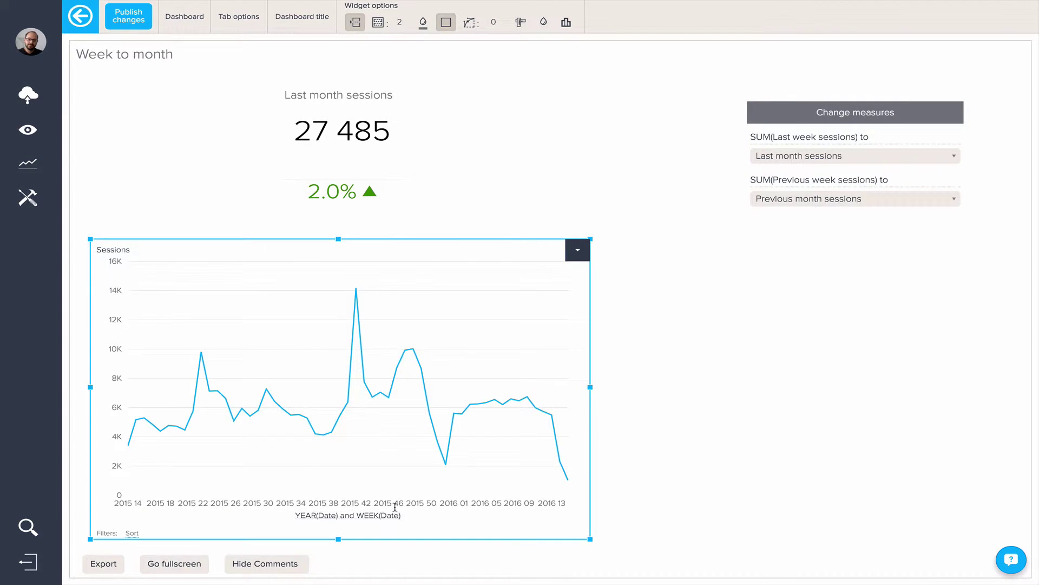
Add a Change attributes control that lets WEEK(Date) be swapped
left_click(184, 17)
left_click(175, 22)
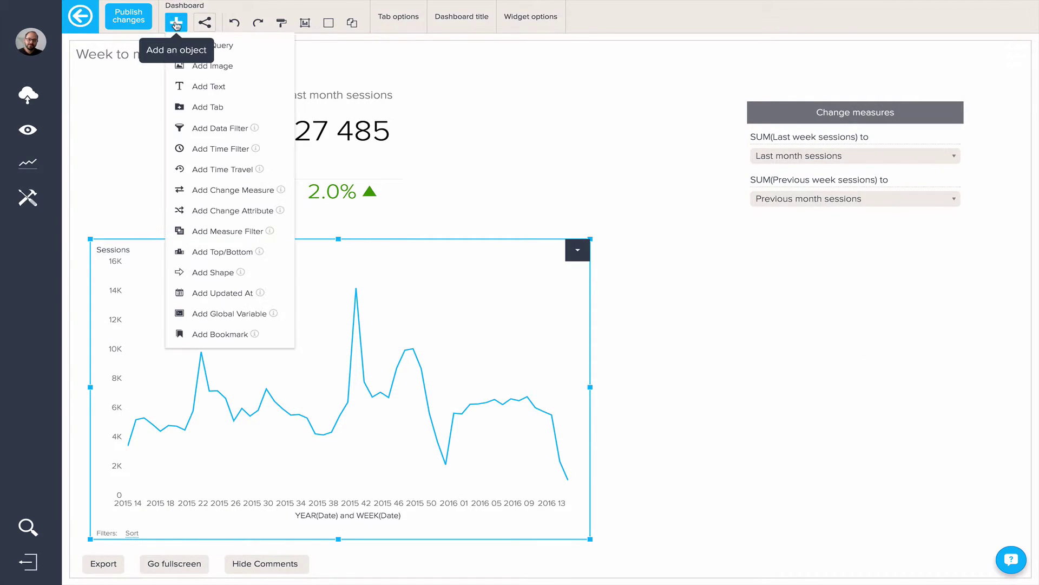
left_click(239, 209)
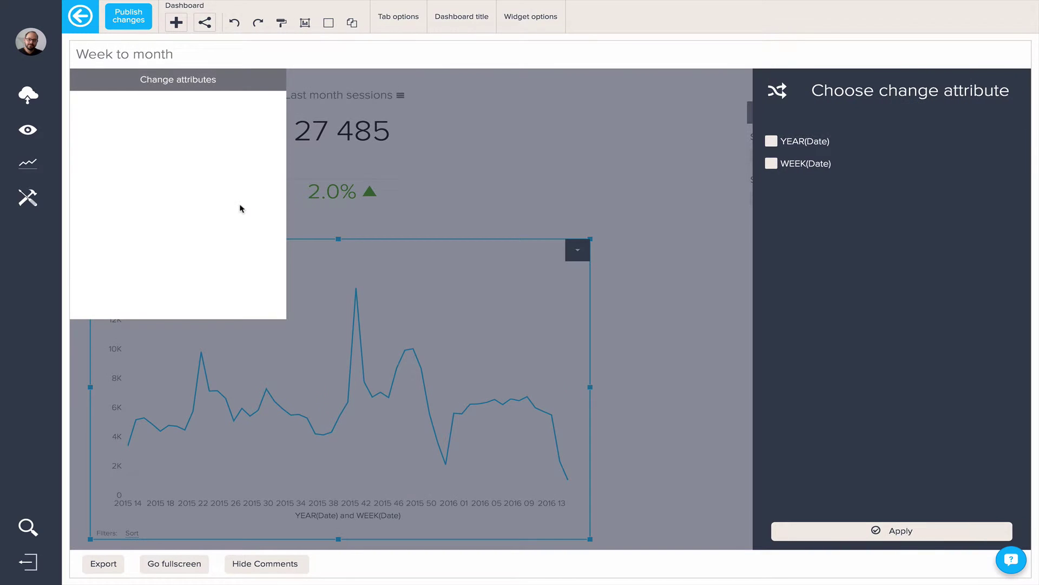
left_click(771, 169)
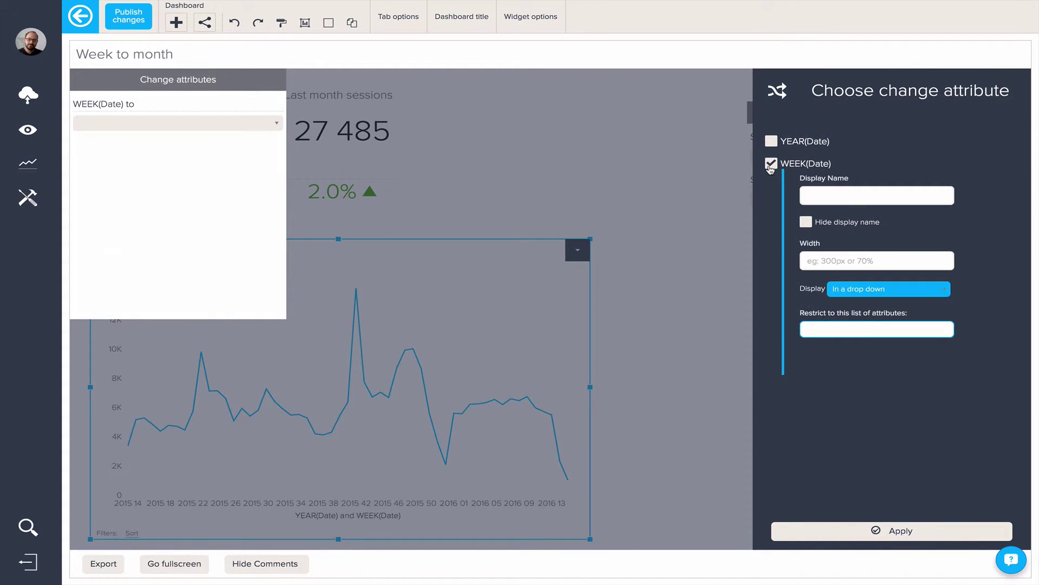
left_click(900, 529)
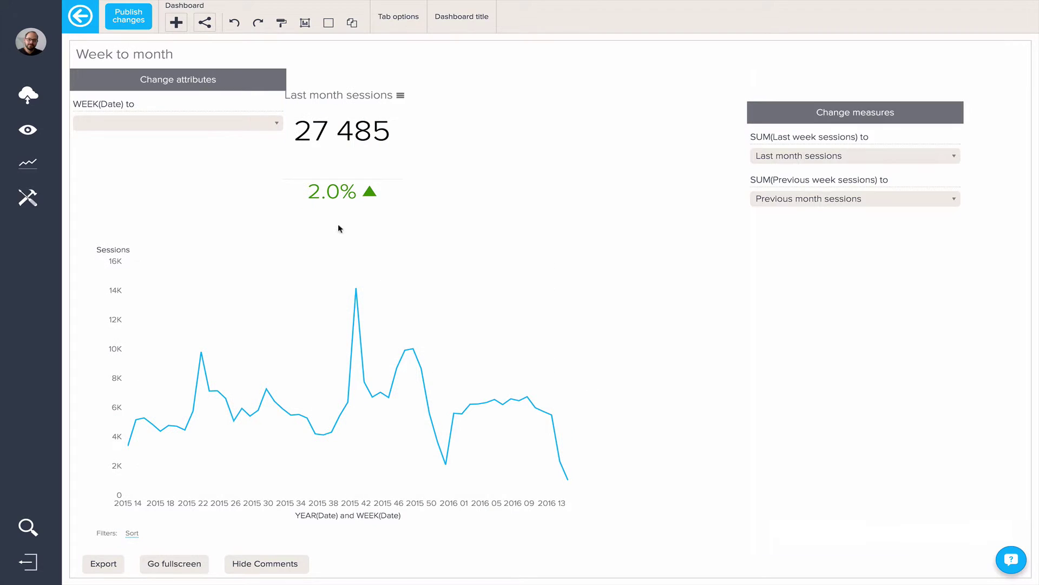
Place the control below Change measures, shorten it, and switch WEEK(Date) to MONTH(Date)
left_click_drag(223, 88, 906, 255)
left_click_drag(859, 490, 859, 366)
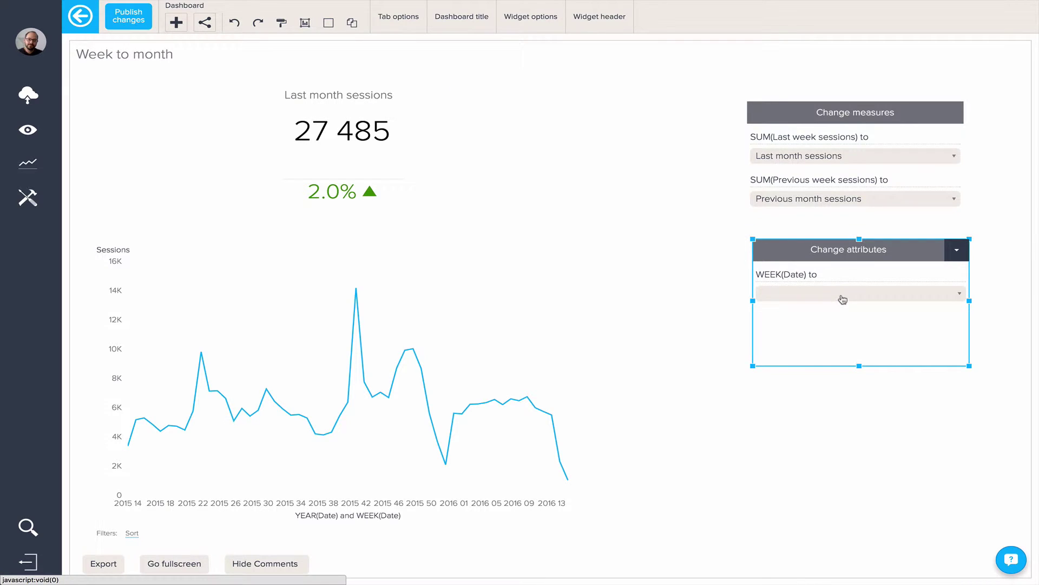
left_click(841, 293)
type("mon")
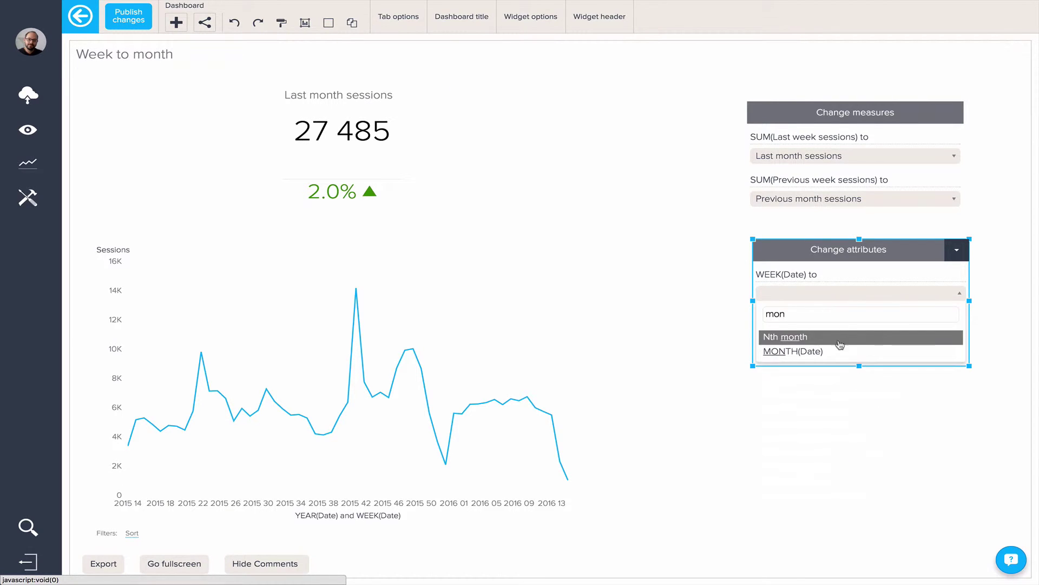
left_click(835, 352)
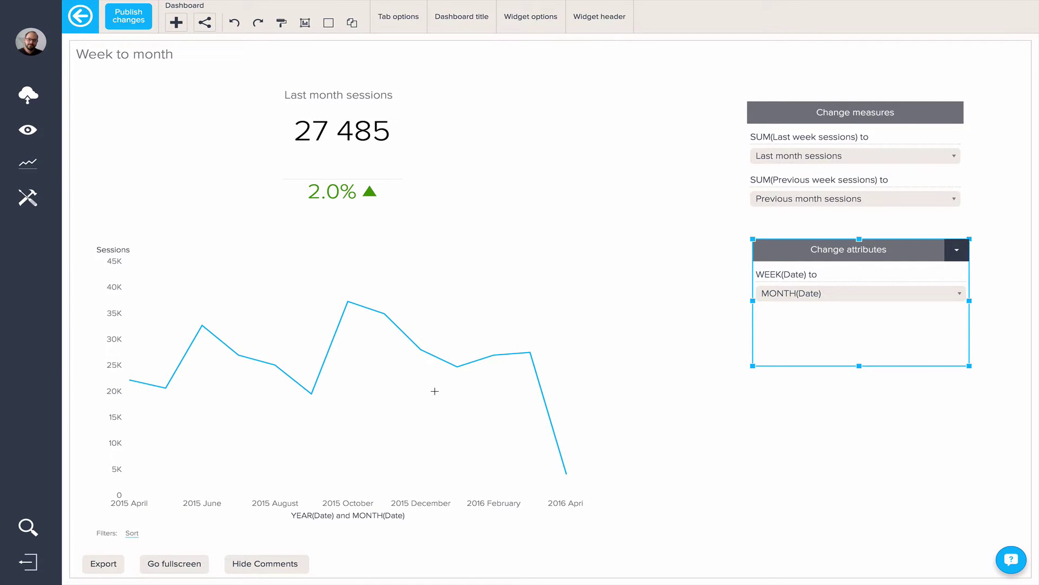
left_click_drag(859, 366, 860, 334)
left_click(868, 415)
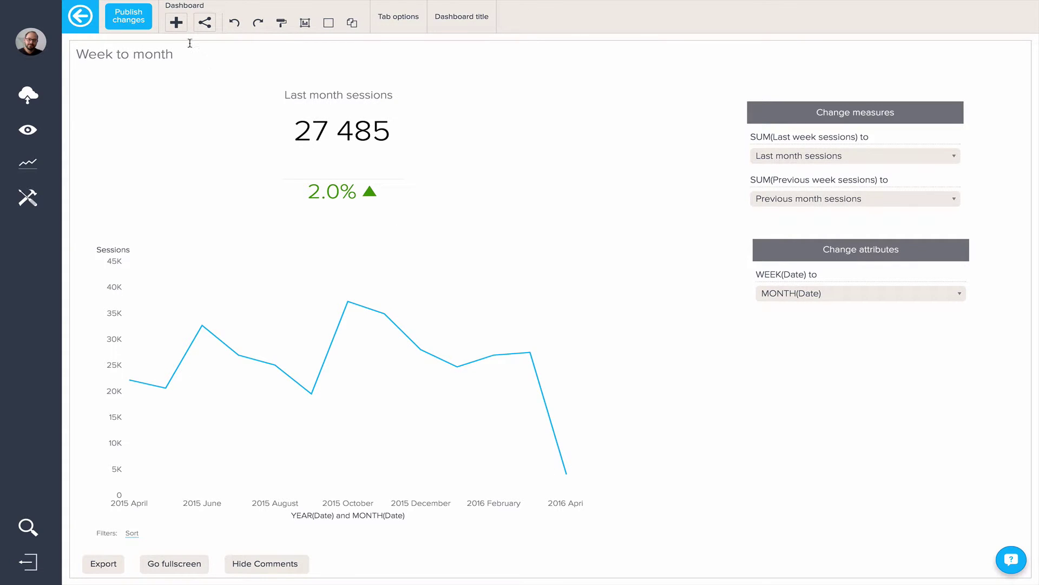
Add a Bookmarks object with a 'Month view' bookmark created from the current monthly state
left_click(176, 24)
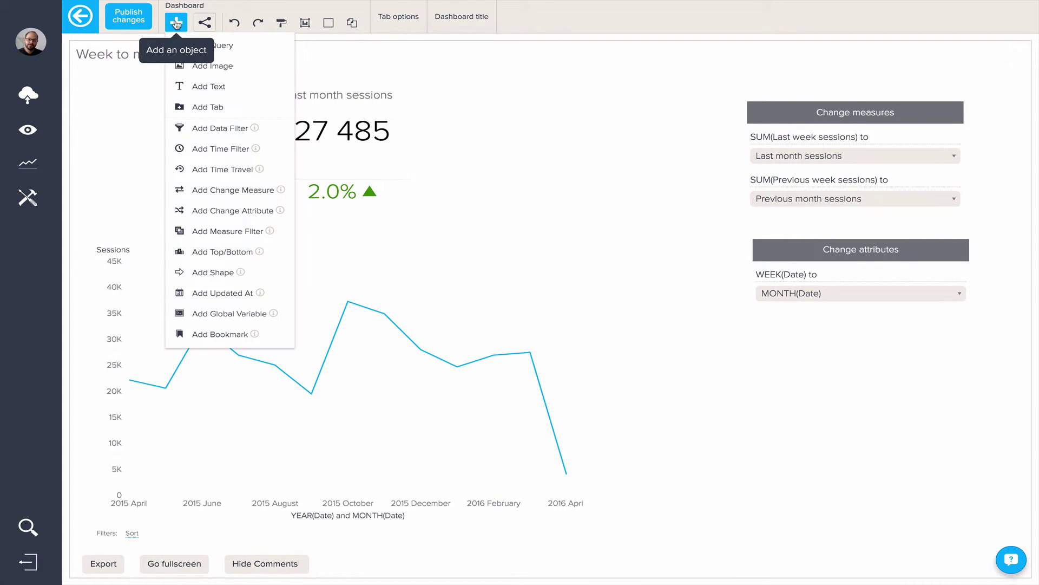
left_click(212, 332)
left_click(882, 205)
left_click_drag(842, 238, 778, 245)
type("Month view")
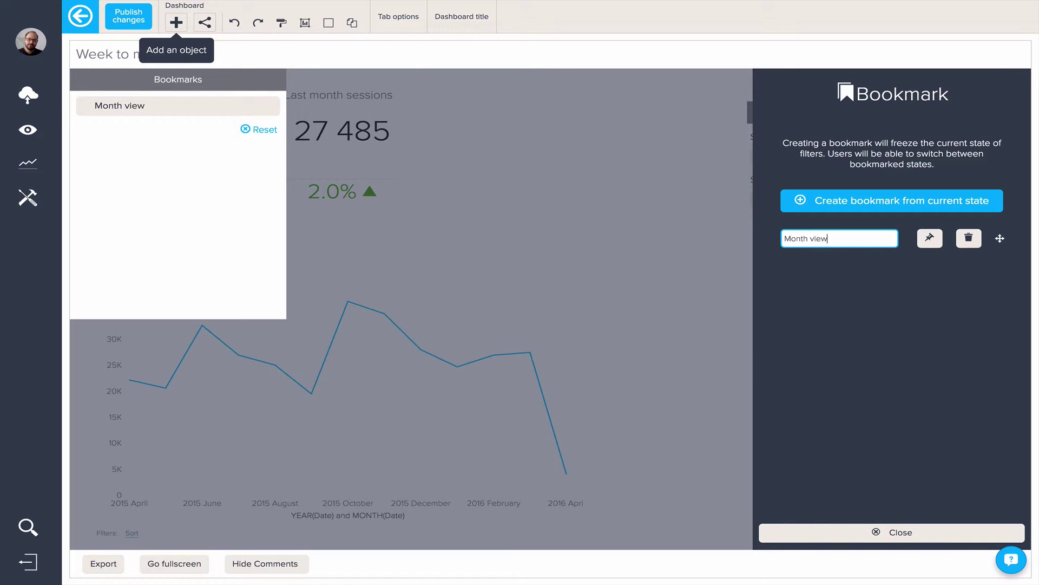
left_click(851, 531)
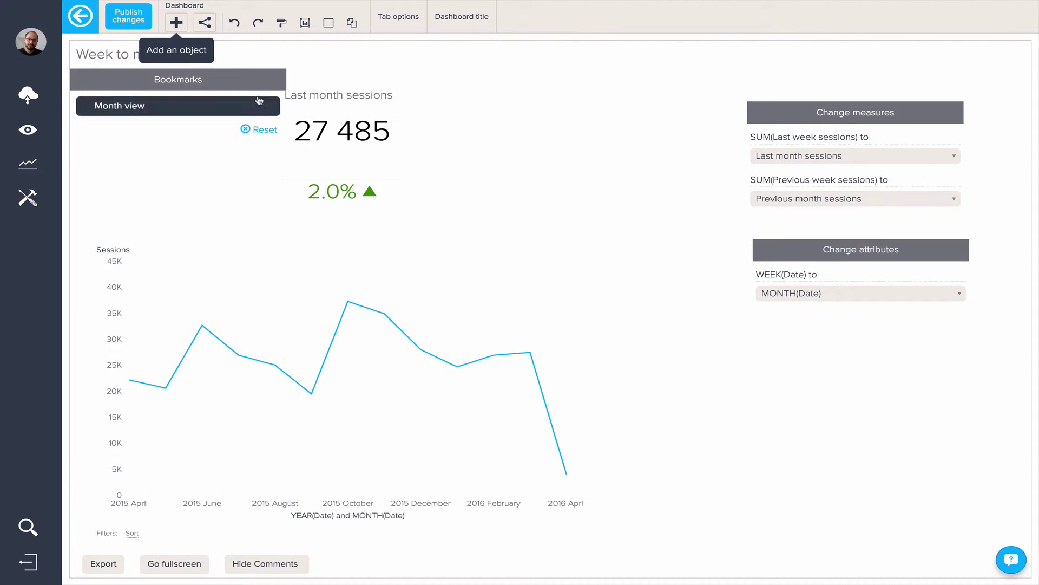
Position the Bookmarks widget below the MONTH(Date) dropdown, test Month view, and reset to weekly data
left_click_drag(237, 80, 924, 305)
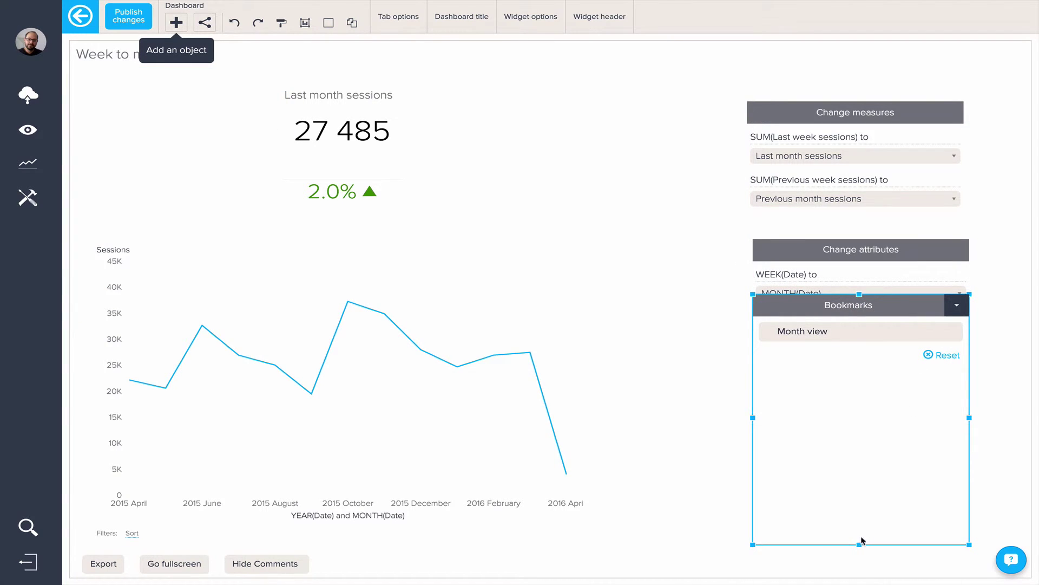
left_click_drag(860, 543, 860, 397)
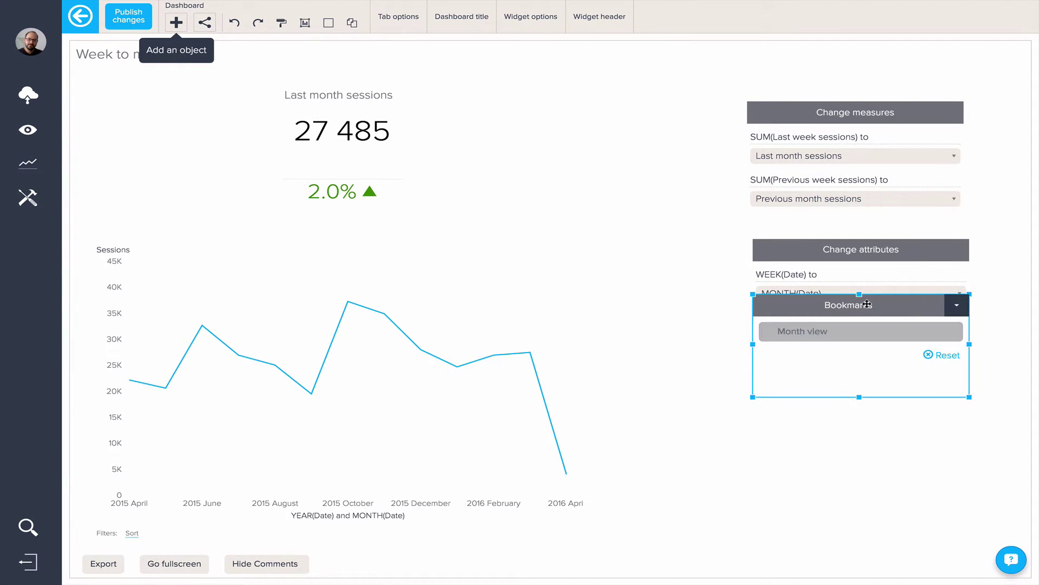
left_click_drag(876, 298, 873, 349)
left_click(946, 408)
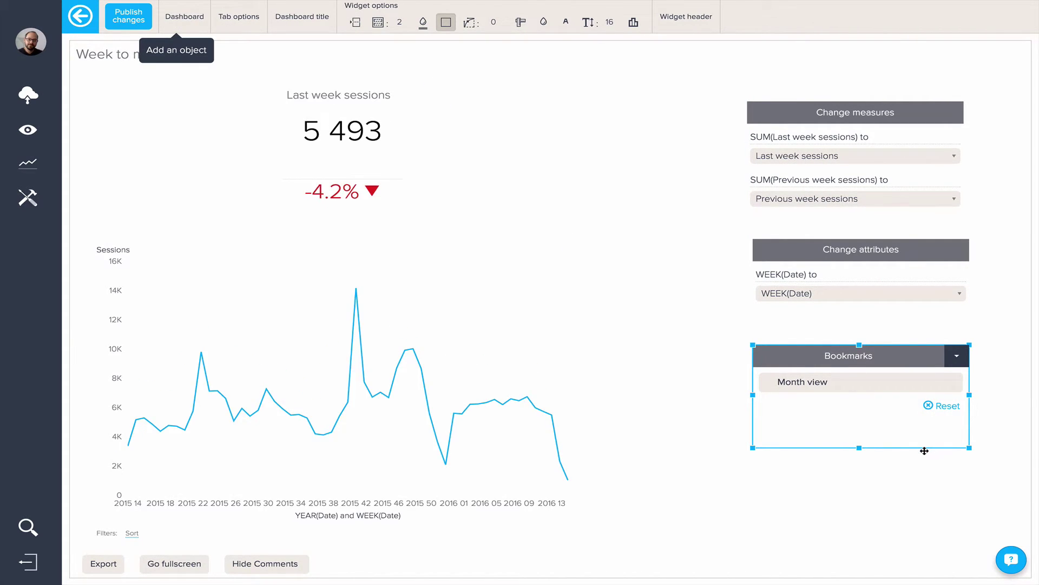
left_click(854, 385)
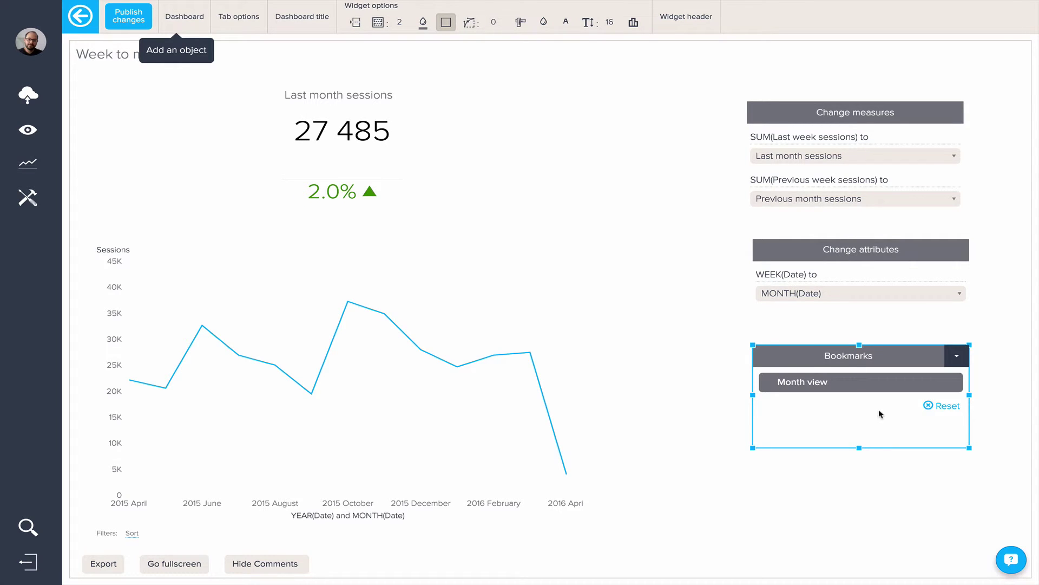
left_click(944, 409)
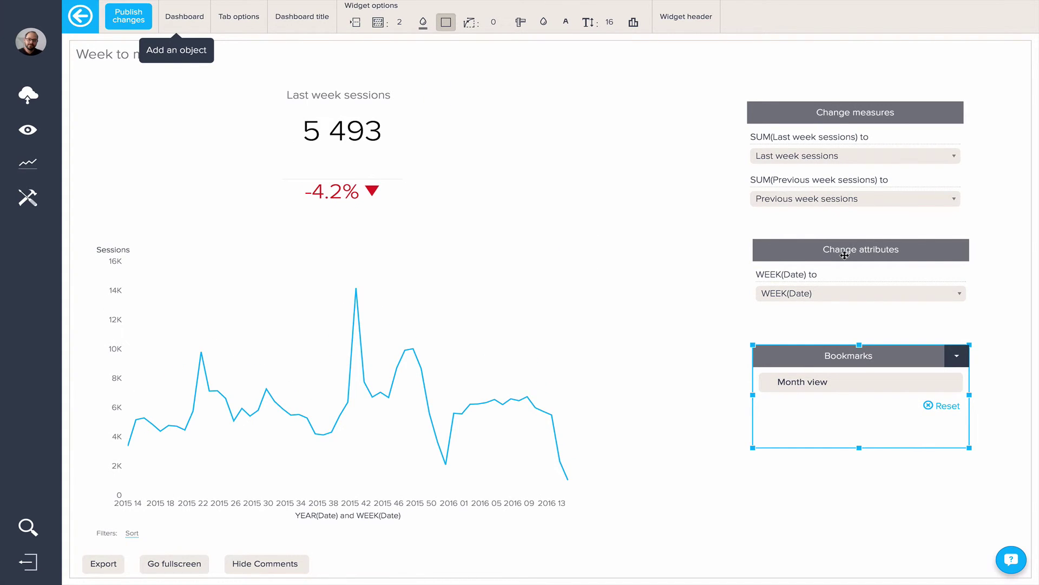
Add a 'Week view (default)' bookmark from the weekly state and test toggling it with Month view
left_click(170, 27)
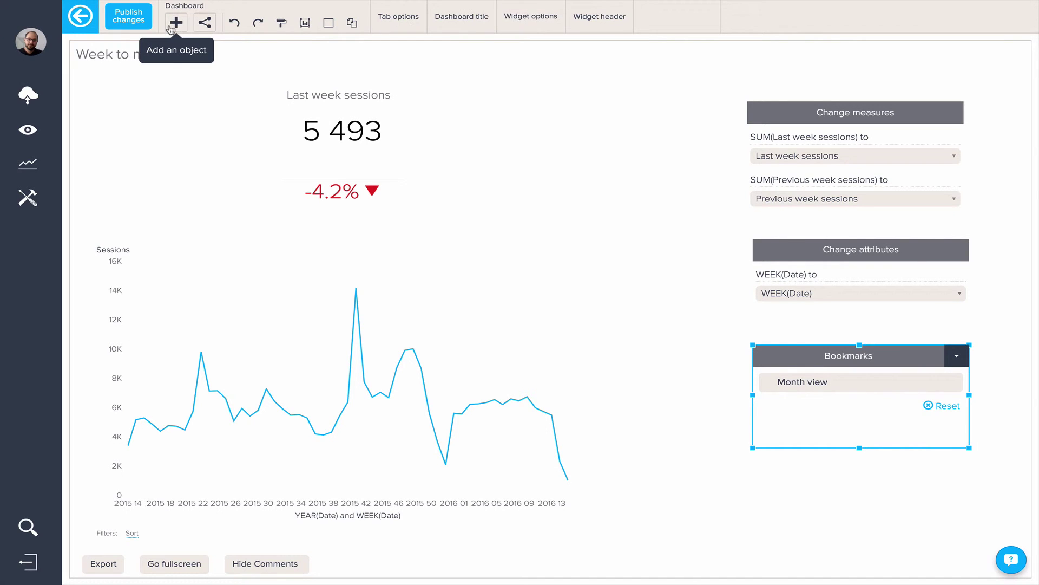
left_click(170, 27)
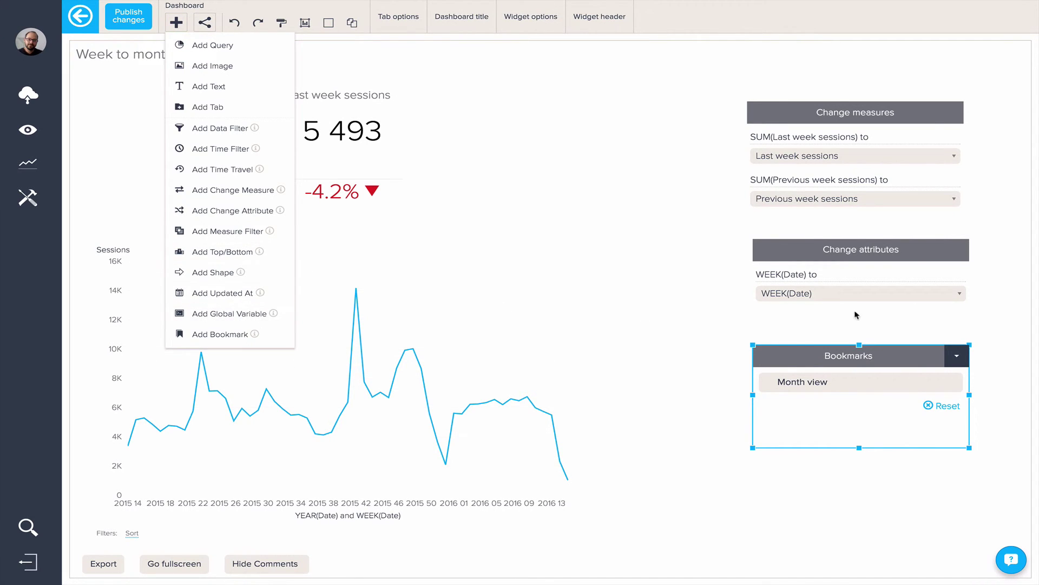
left_click(956, 357)
left_click(952, 378)
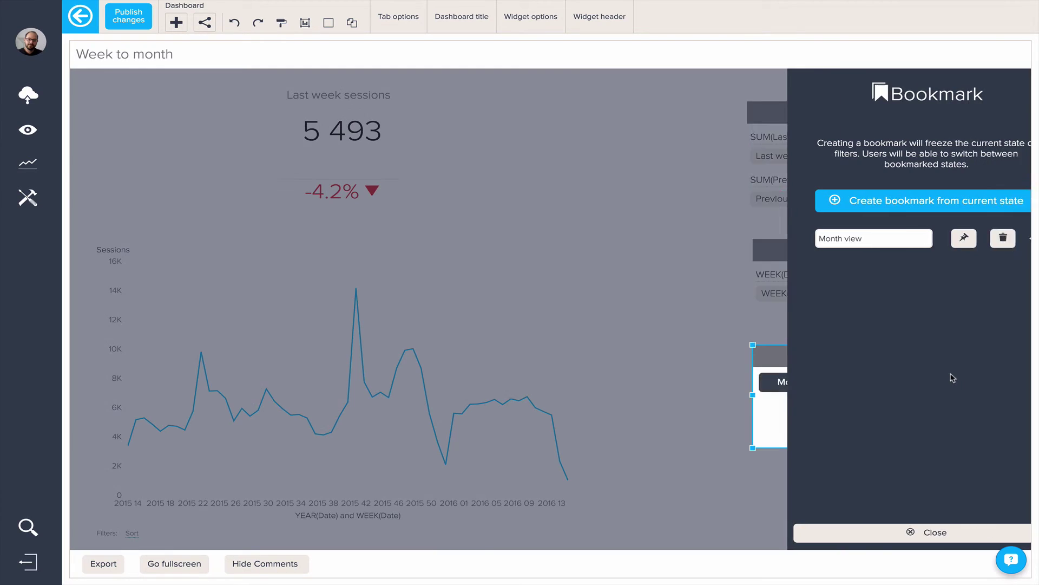
left_click(872, 203)
left_click(823, 268)
key("ctrl+a")
type("W")
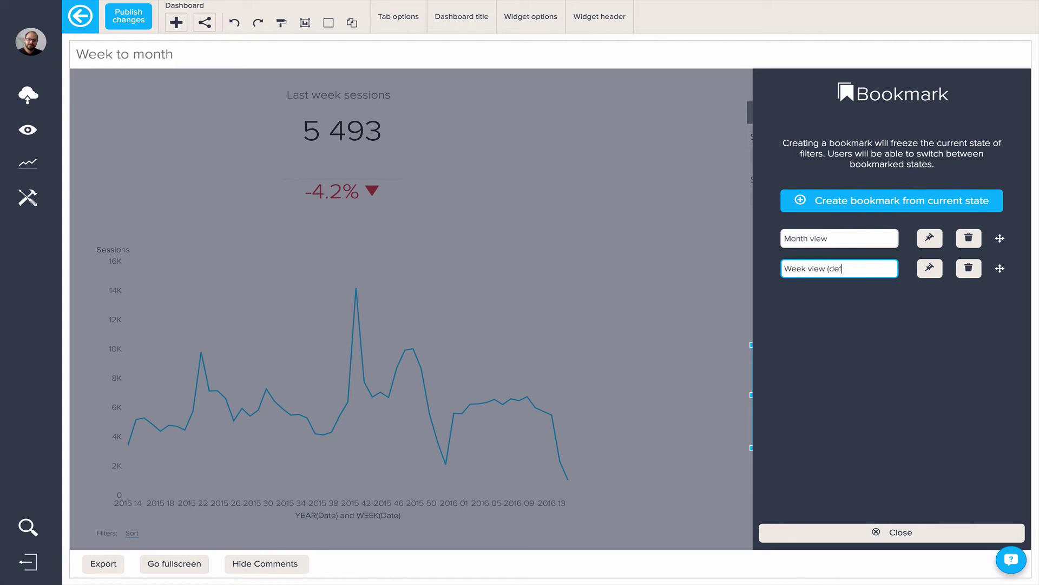
left_click(860, 530)
left_click(847, 390)
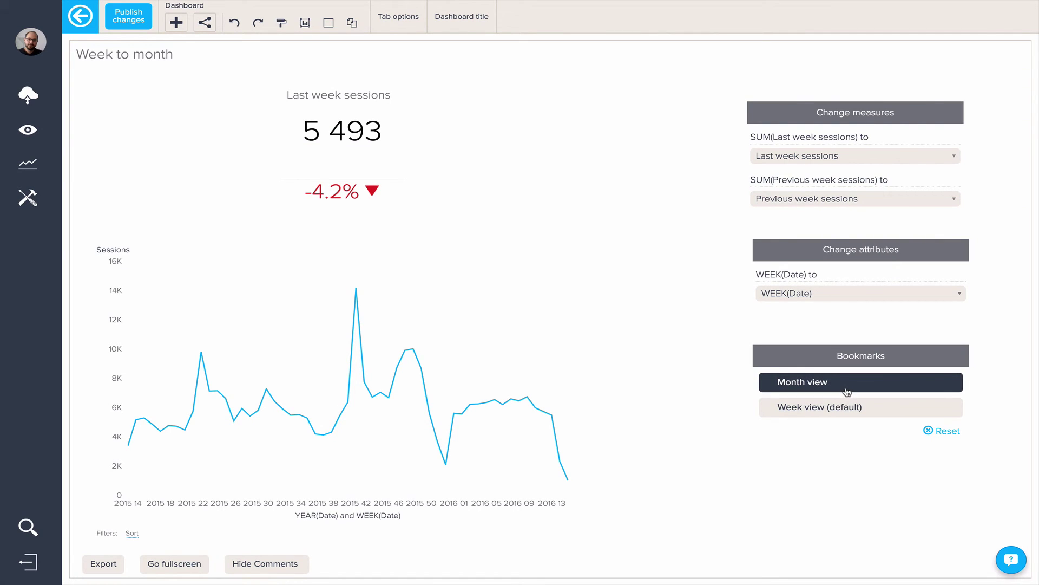
left_click(842, 408)
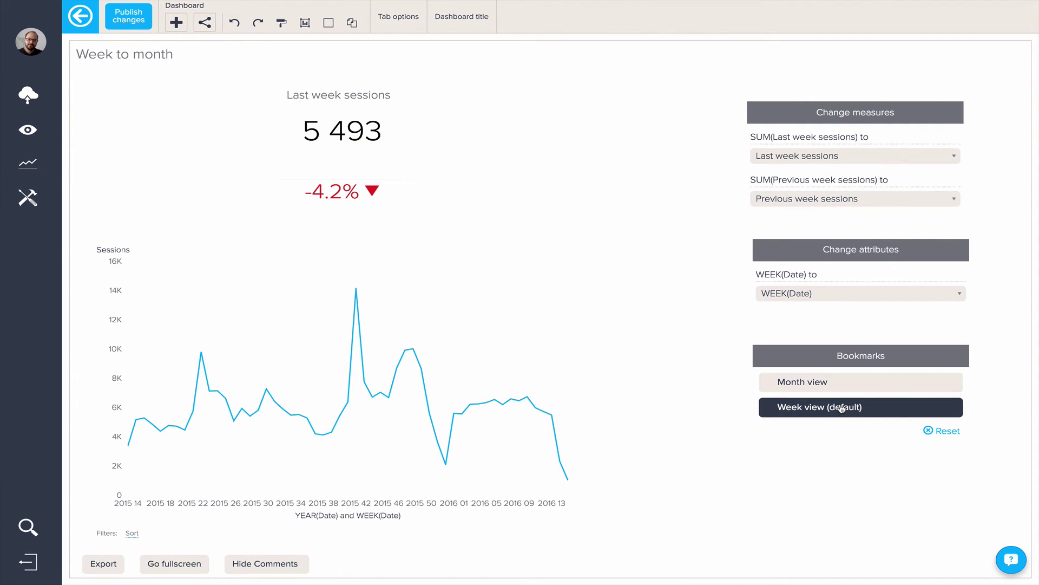
Hide the Change measures and Change attributes widgets, then apply the Month view bookmark
left_click(837, 110)
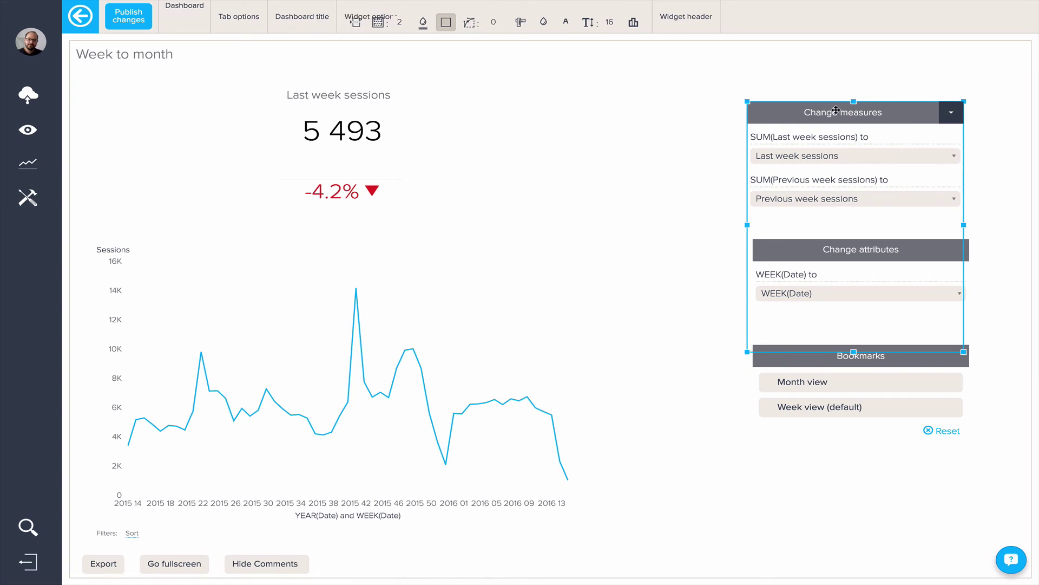
left_click(952, 112)
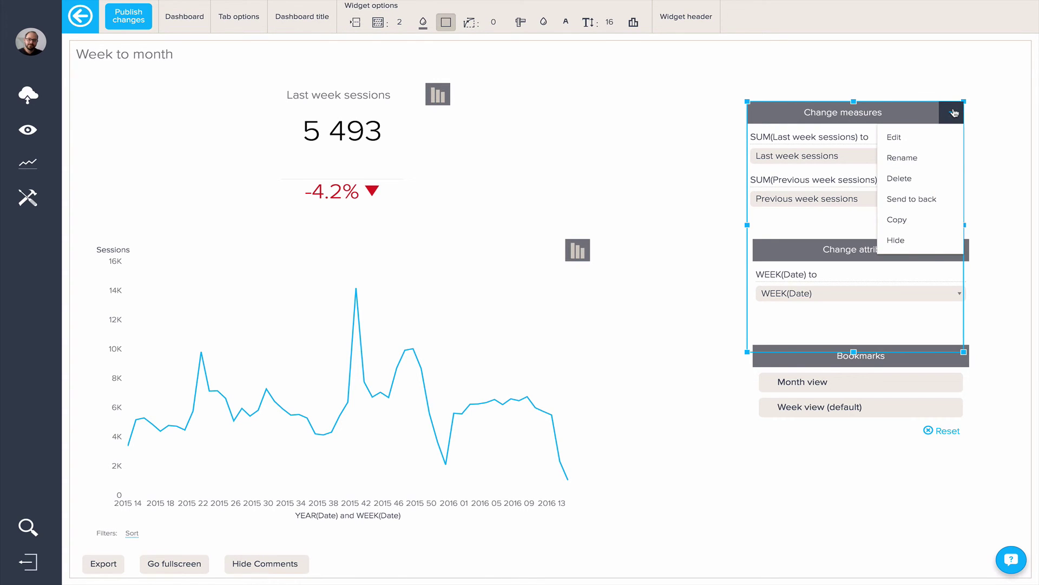
left_click(920, 241)
left_click(936, 252)
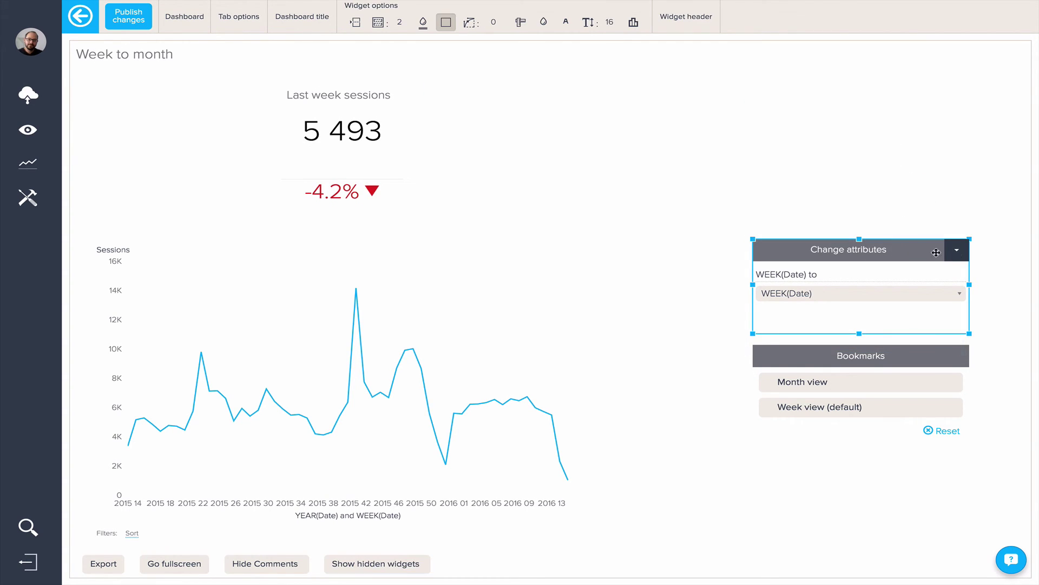
left_click(956, 250)
left_click(943, 375)
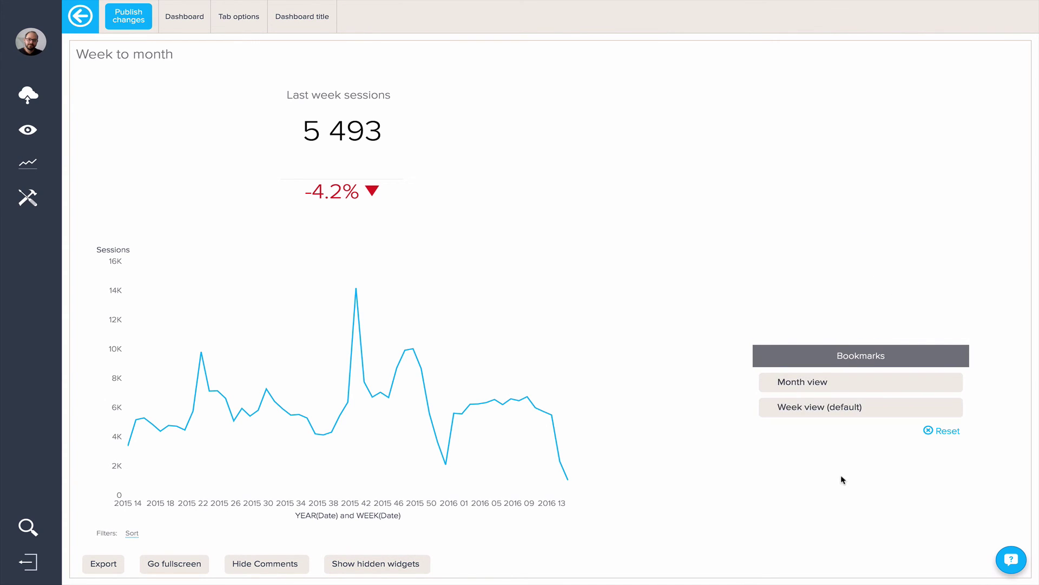
left_click(842, 386)
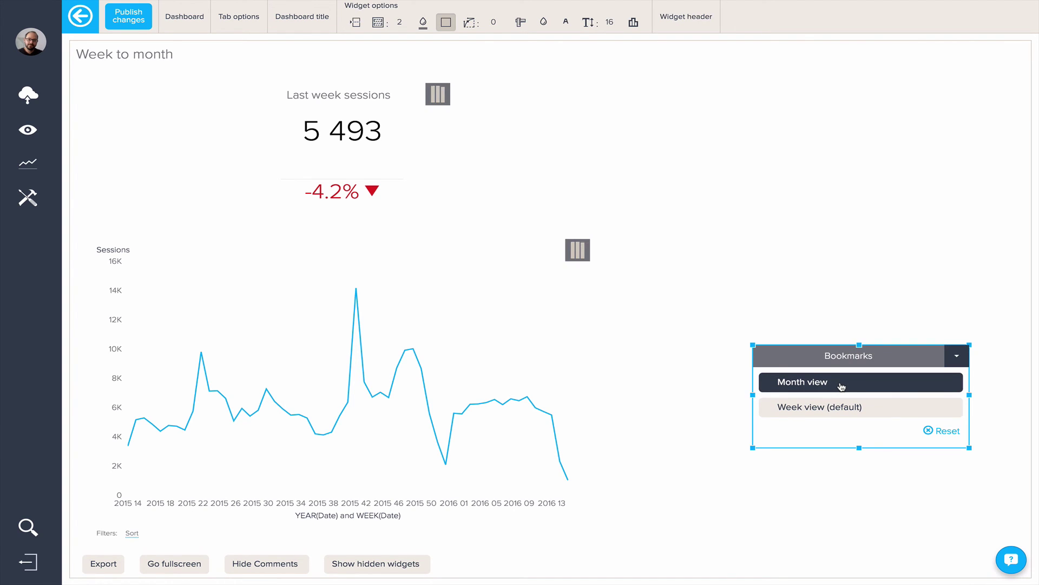